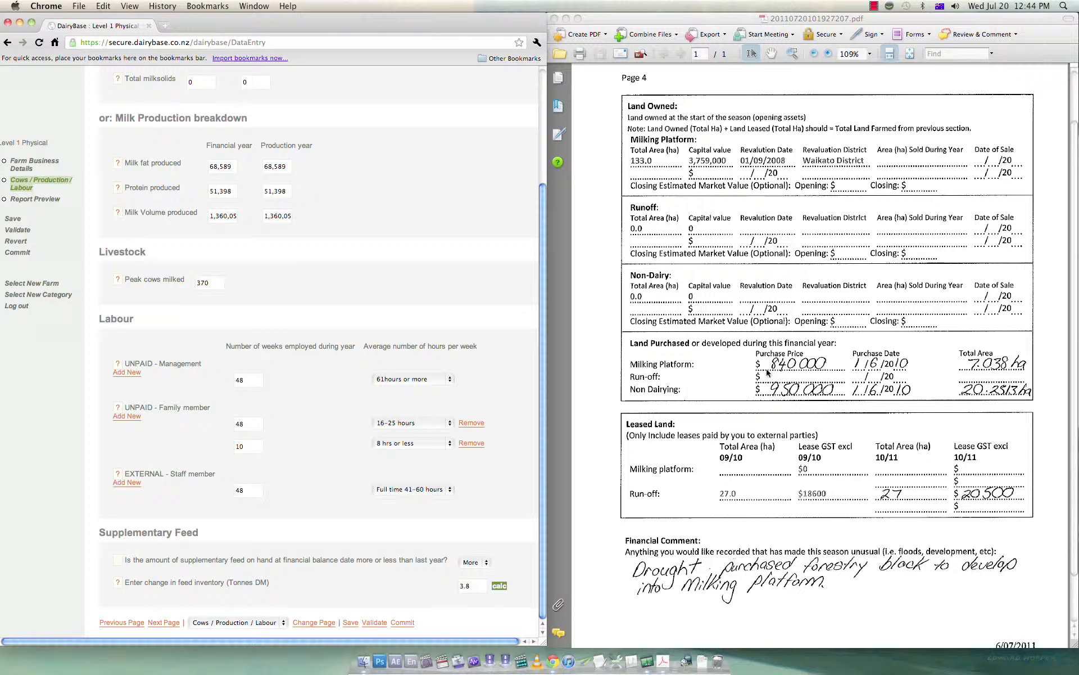
- Validate the Cows / Production / Labour page and review its production, livestock, labour and feed entries
scroll(728, 174, up, 2)
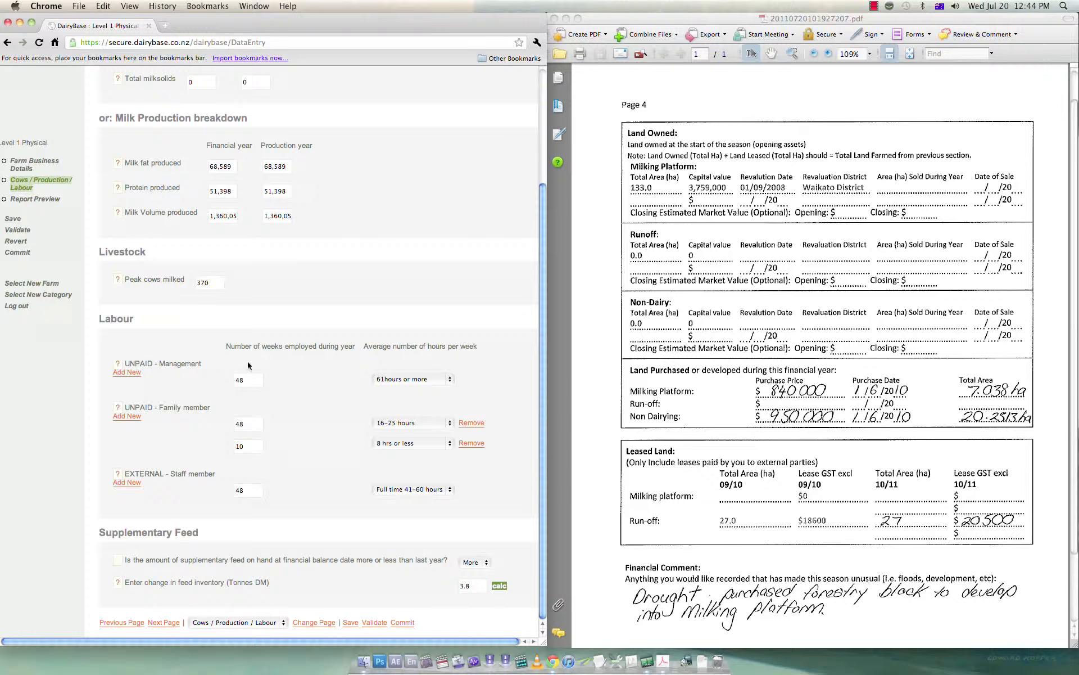
click(375, 622)
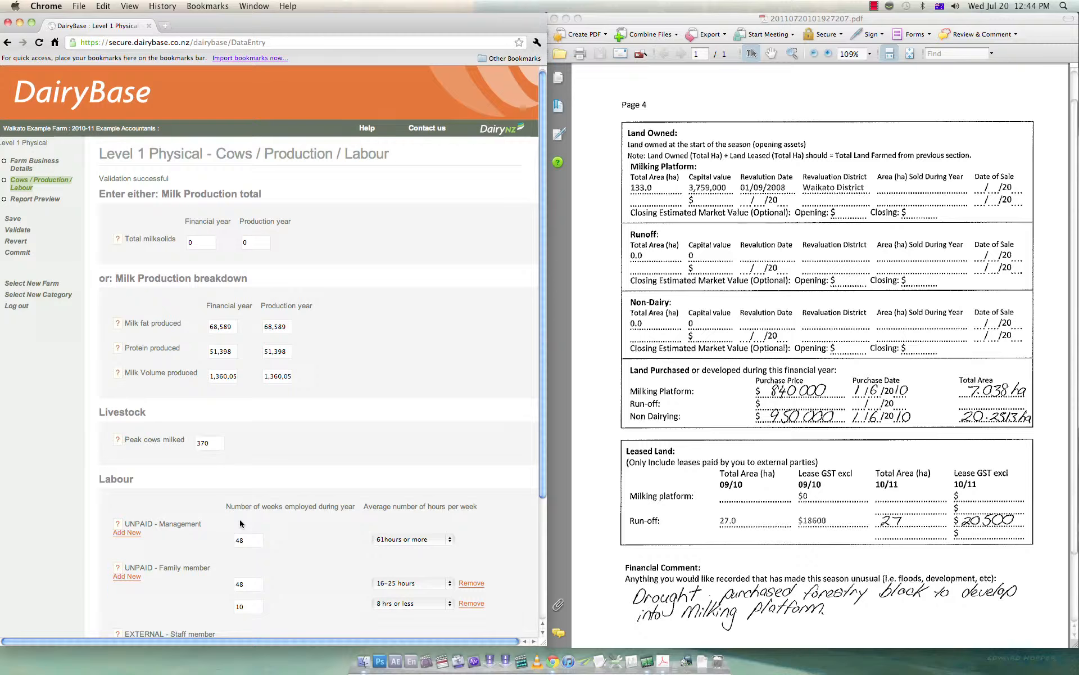
scroll(241, 523, down, 2)
scroll(240, 523, down, 5)
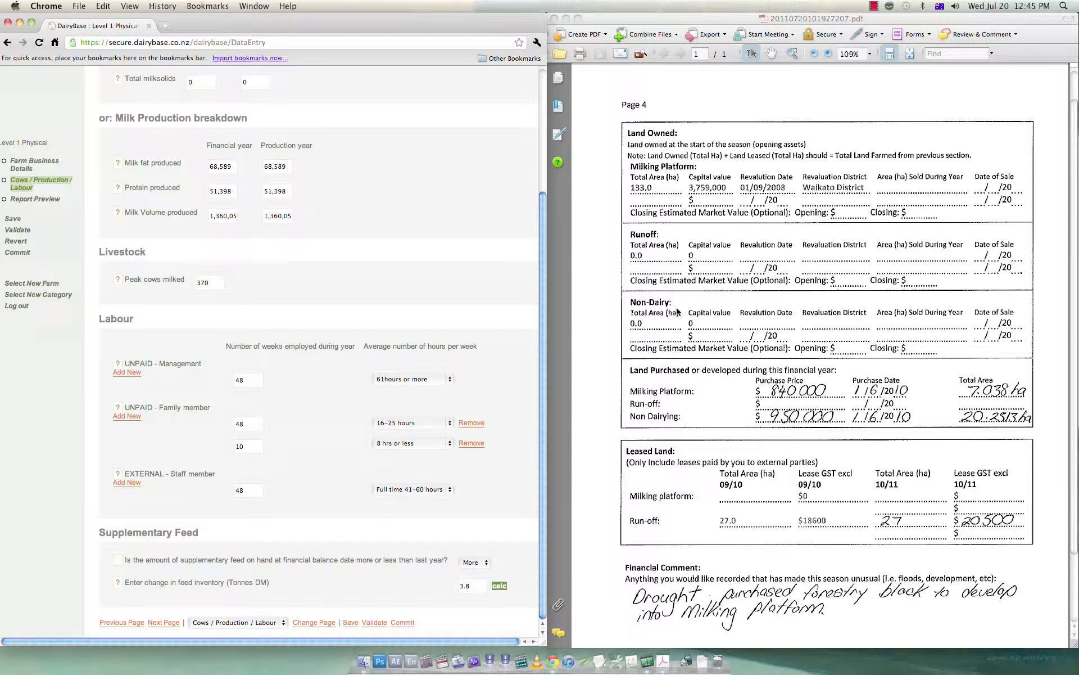
scroll(541, 445, up, 5)
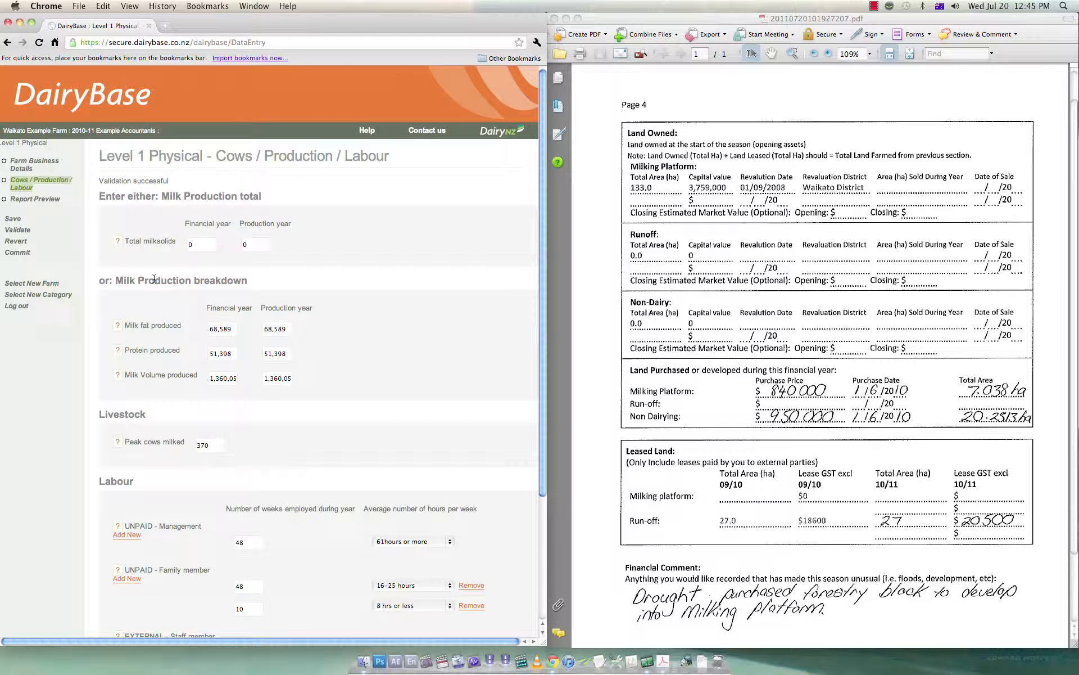
scroll(206, 347, down, 5)
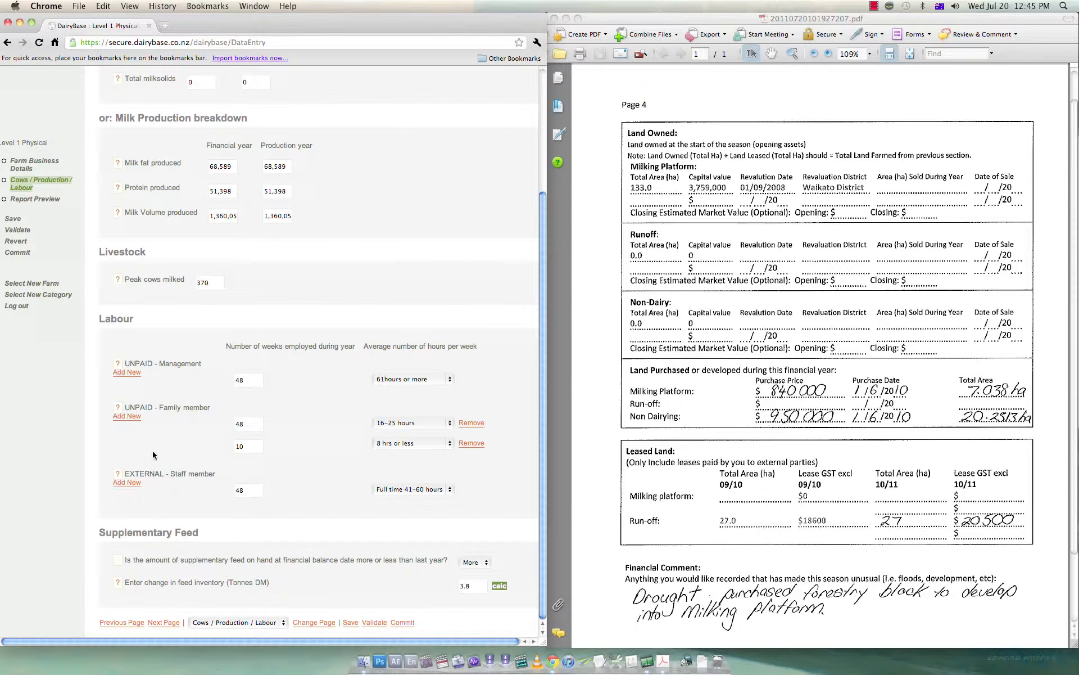
scroll(153, 462, up, 4)
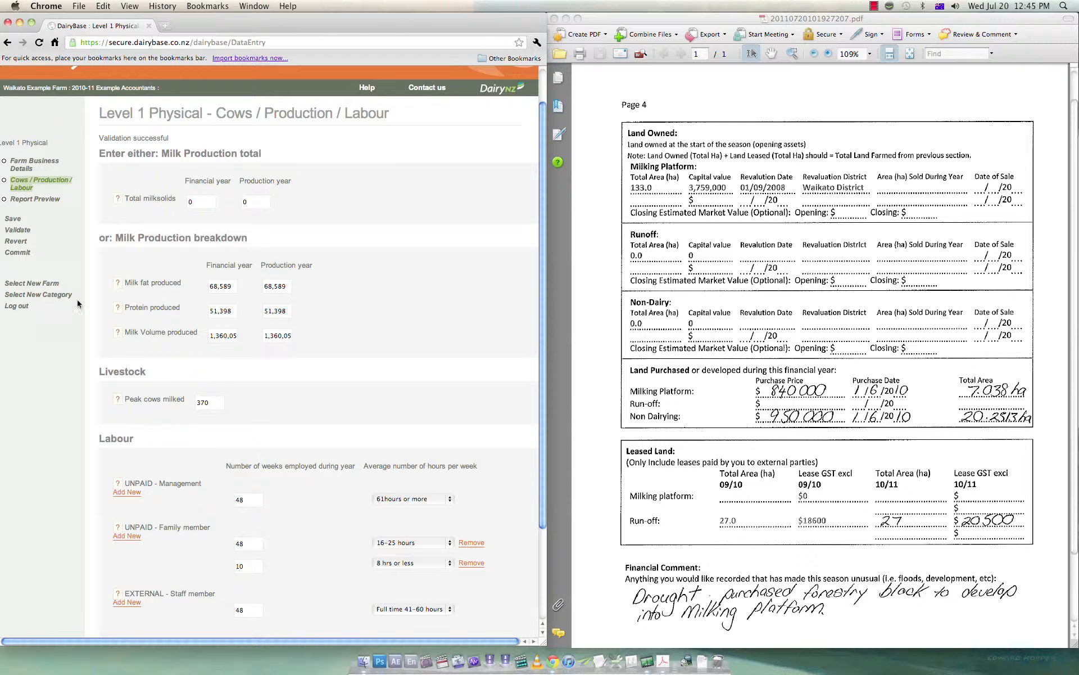
- On the Farm Business Details page, set the milking platform's total area farmed to 130 ha and validate the page
click(34, 161)
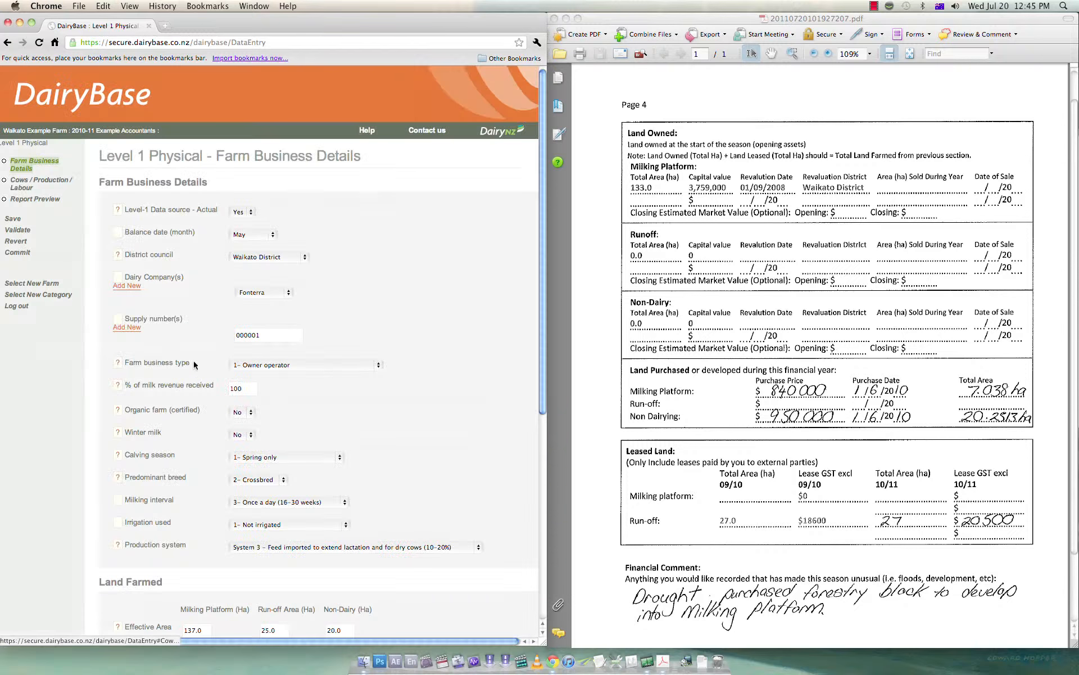
scroll(198, 368, down, 9)
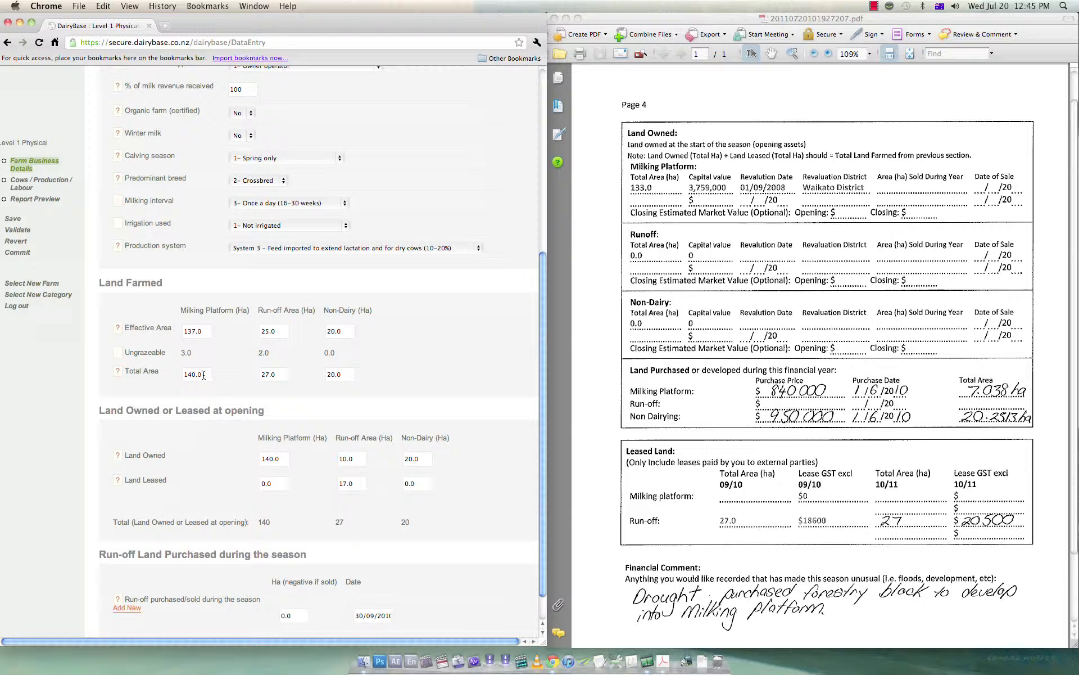
drag(203, 375, 167, 373)
text(130)
click(284, 374)
scroll(313, 508, down, 2)
click(326, 622)
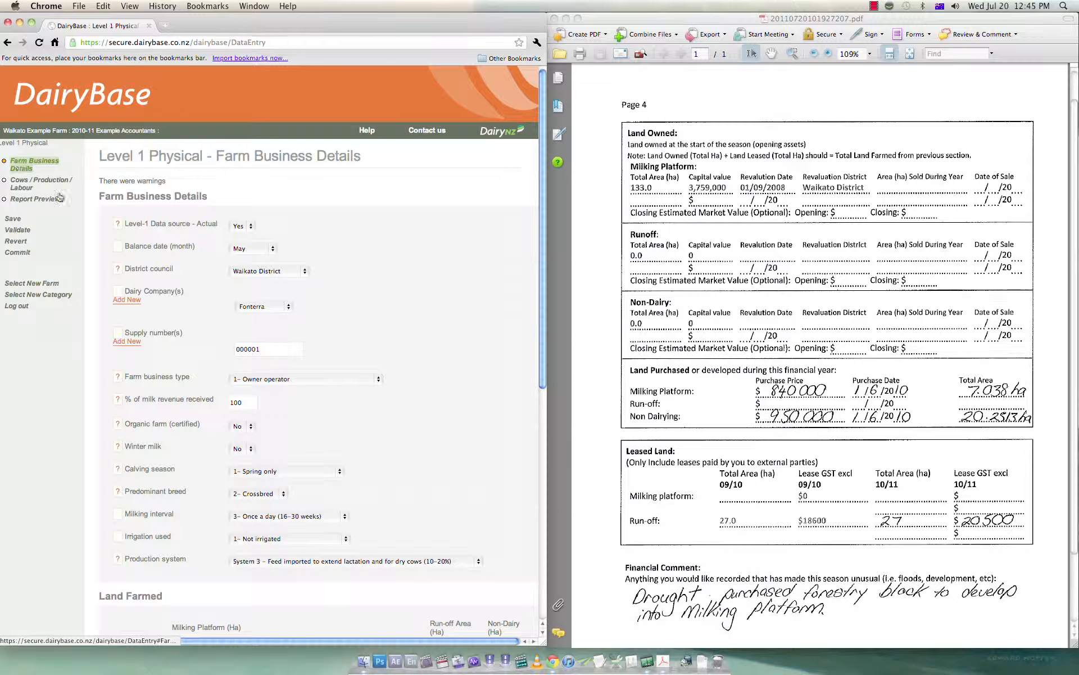
- Set the milking platform's total area under Land Farmed to 140 ha and validate the Farm Business Details page
scroll(181, 410, down, 5)
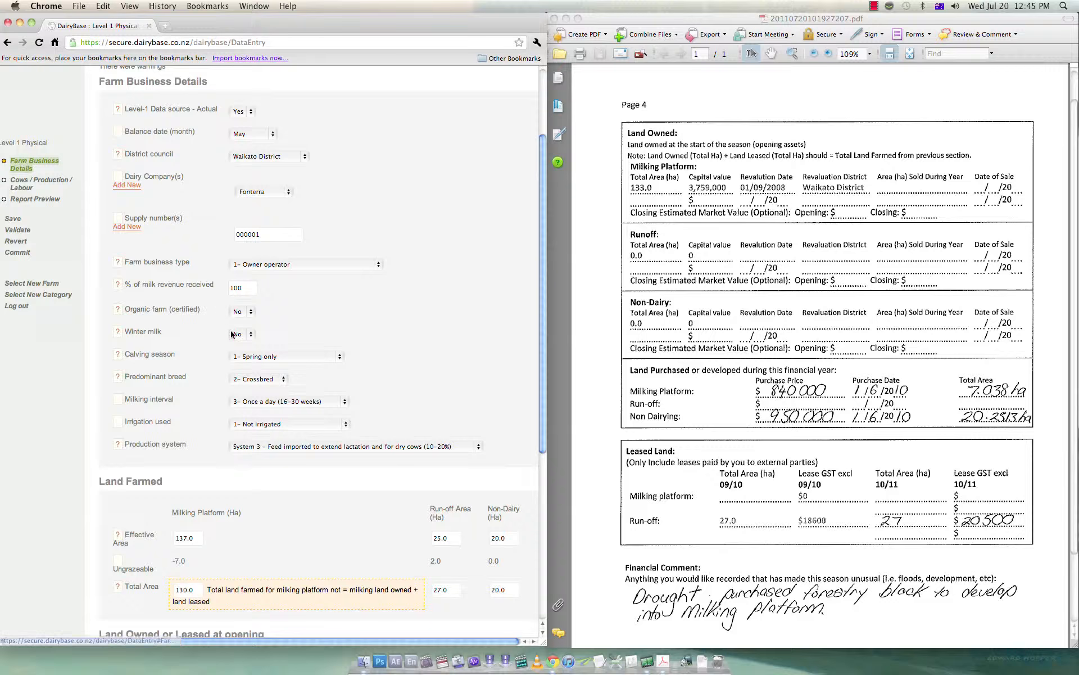
scroll(232, 336, down, 1)
scroll(231, 336, down, 10)
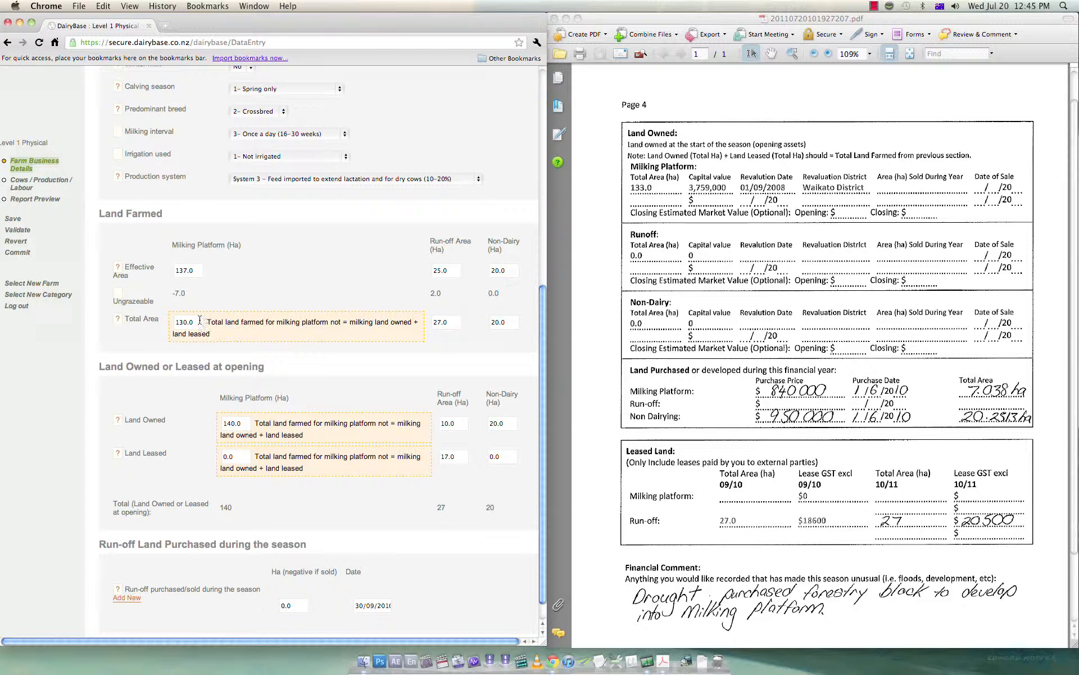
drag(197, 321, 164, 320)
text(14)
click(305, 440)
scroll(309, 512, down, 1)
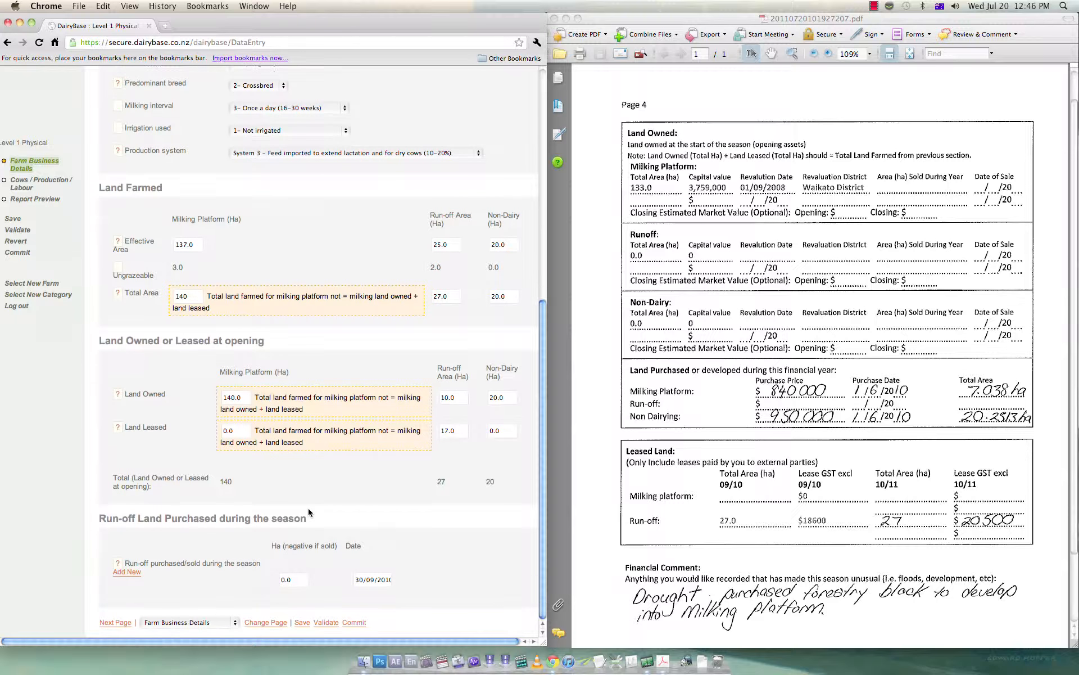
click(327, 622)
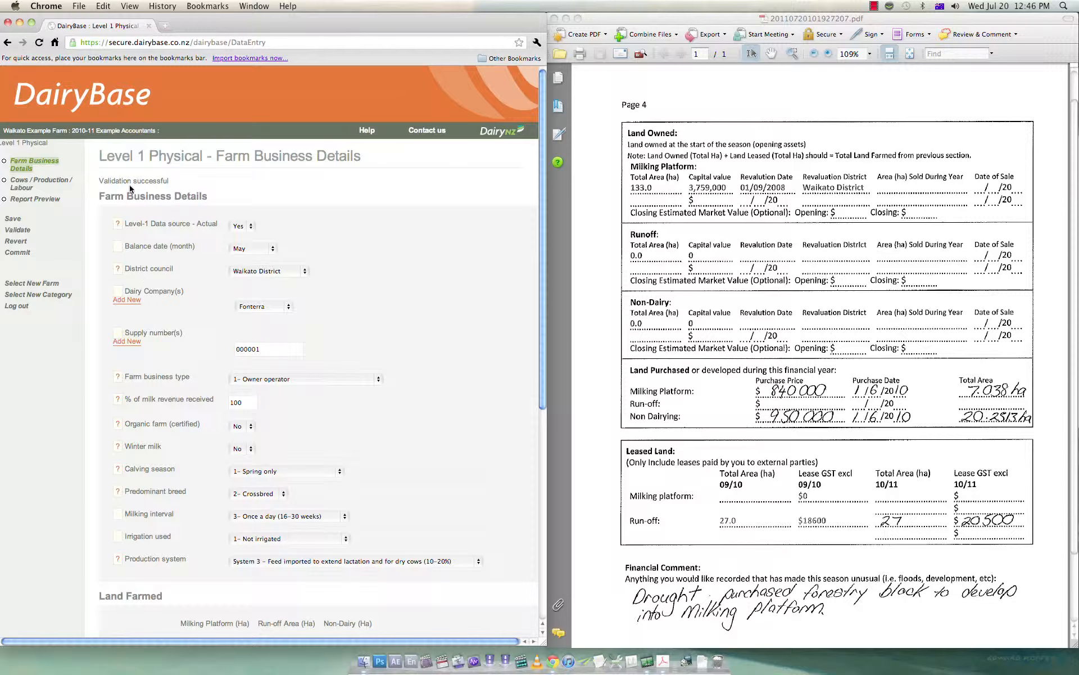
- On the Cows / Production / Labour page, set peak cows milked to 0 and validate the page
scroll(228, 480, down, 10)
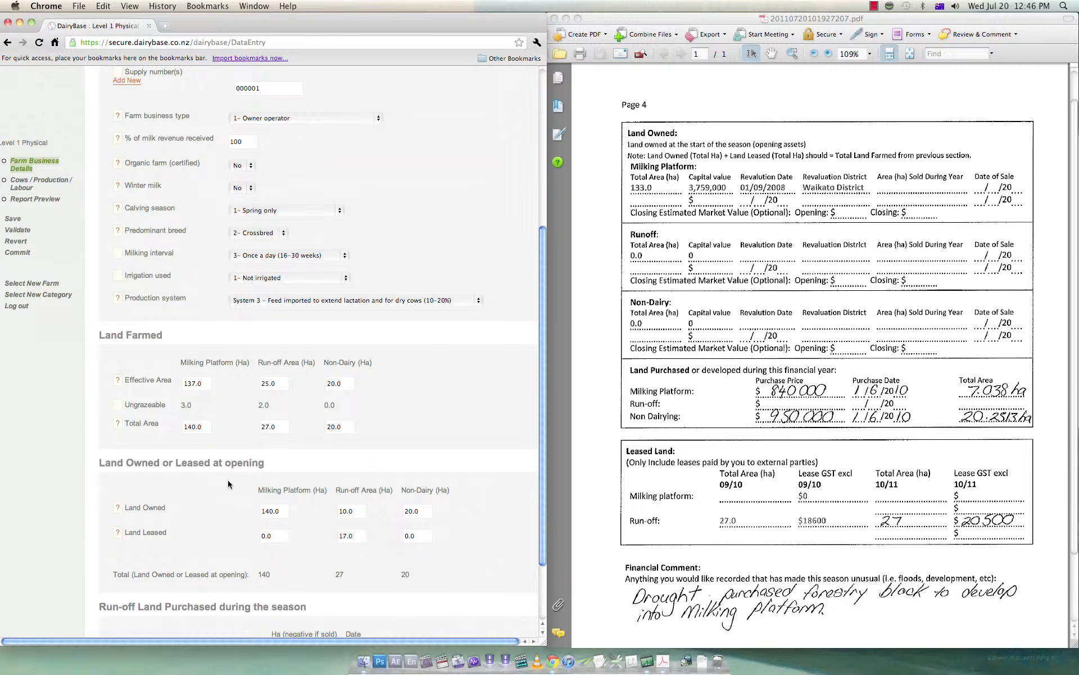
click(123, 622)
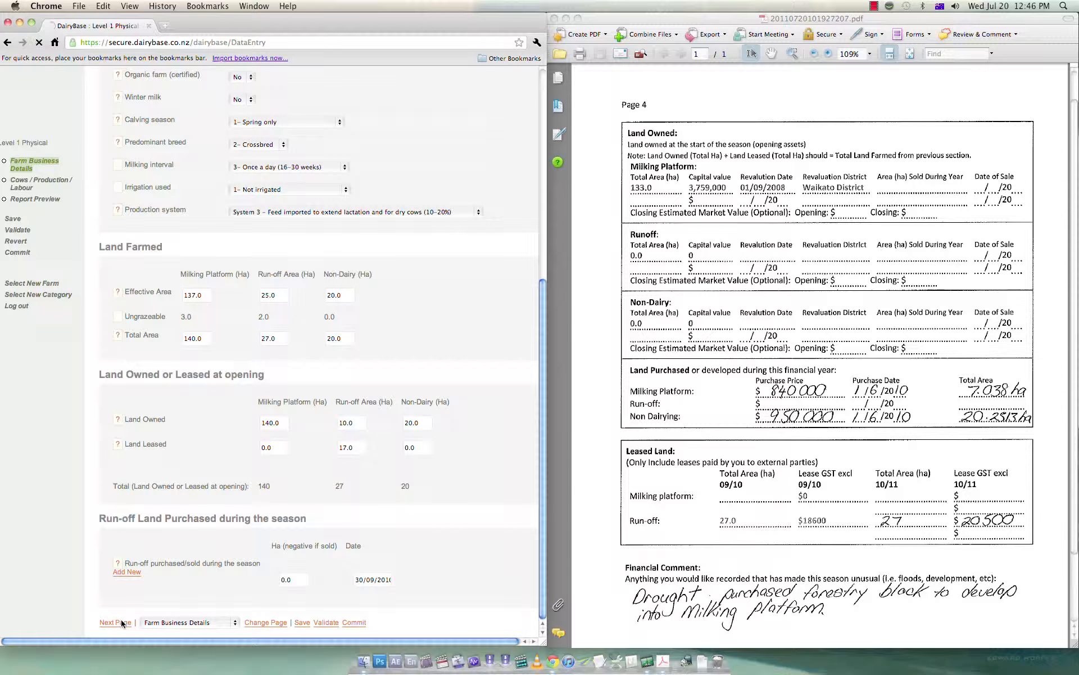
double_click(197, 431)
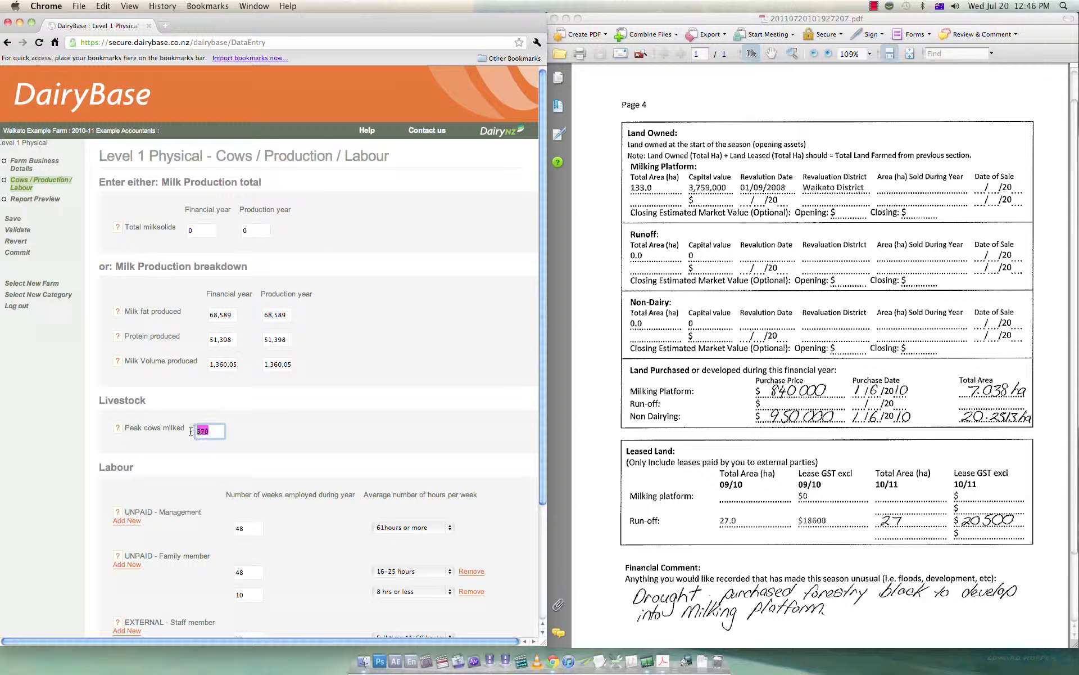
text(0)
scroll(302, 477, down, 5)
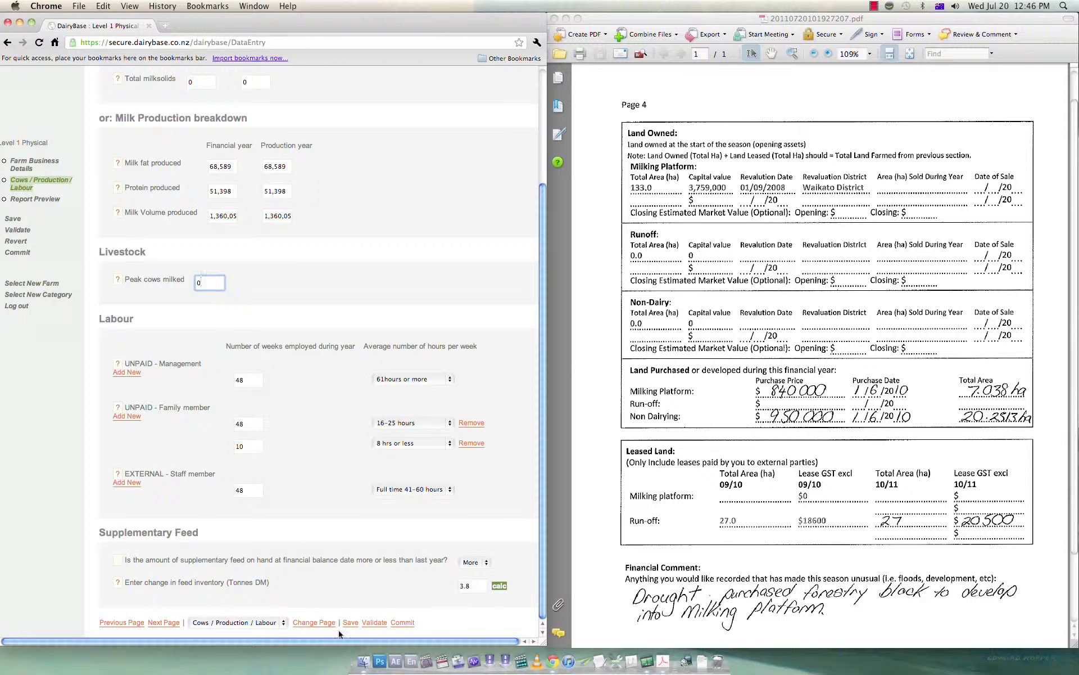
click(380, 623)
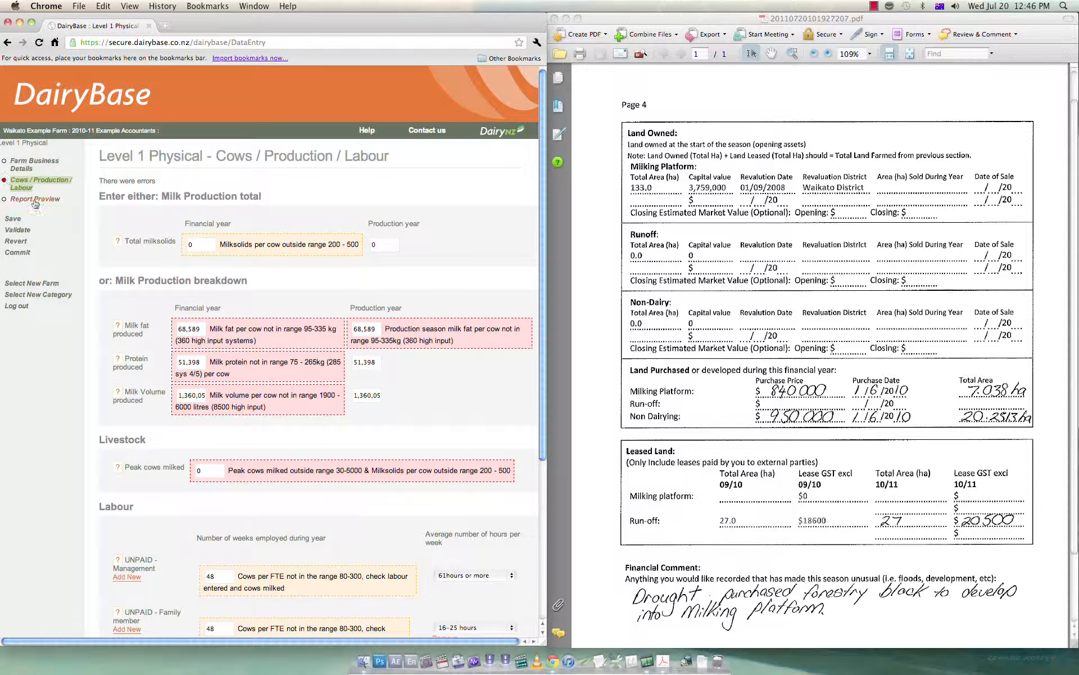
- Set peak cows milked to 370 and validate the Cows / Production / Labour page
scroll(246, 373, down, 3)
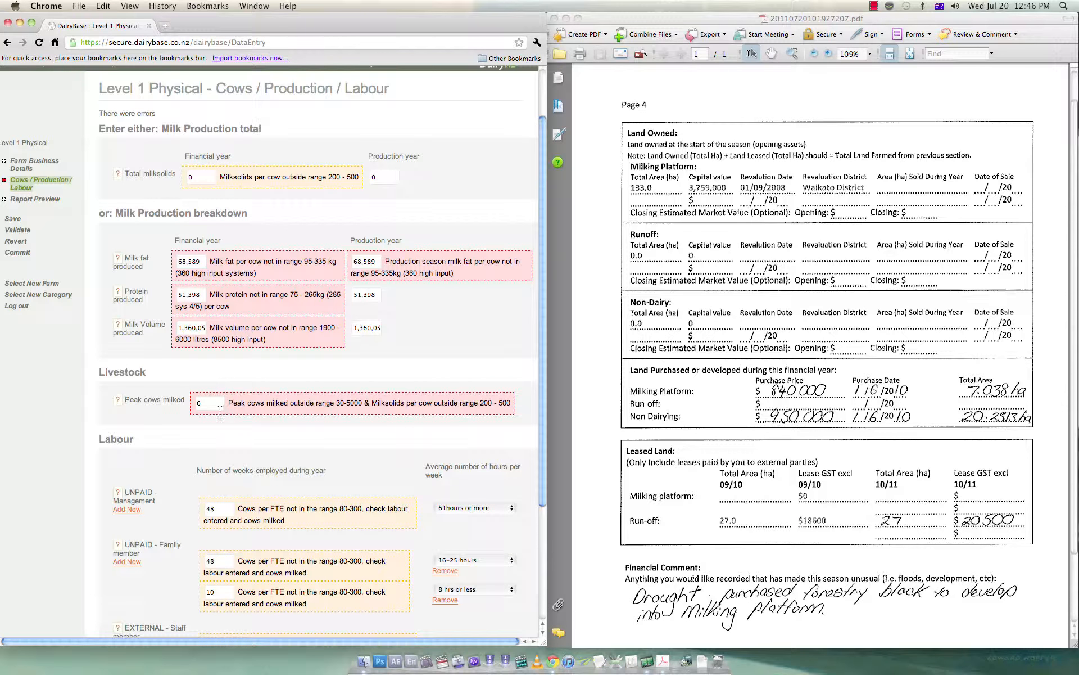
drag(216, 407, 189, 401)
text(370)
scroll(317, 456, down, 5)
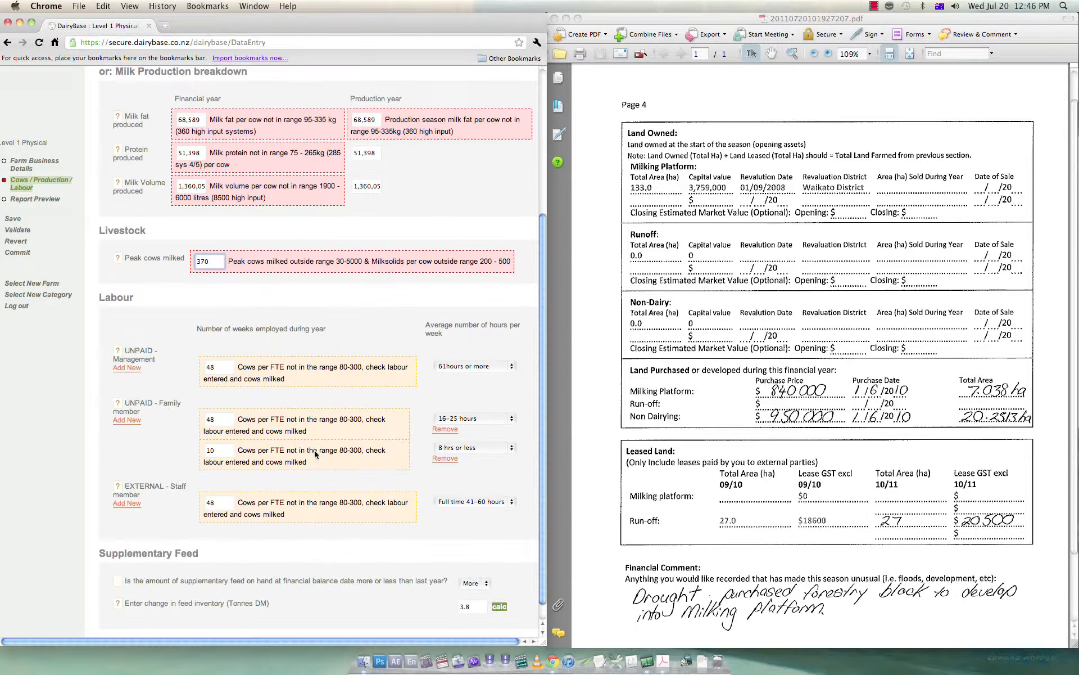
scroll(430, 591, down, 1)
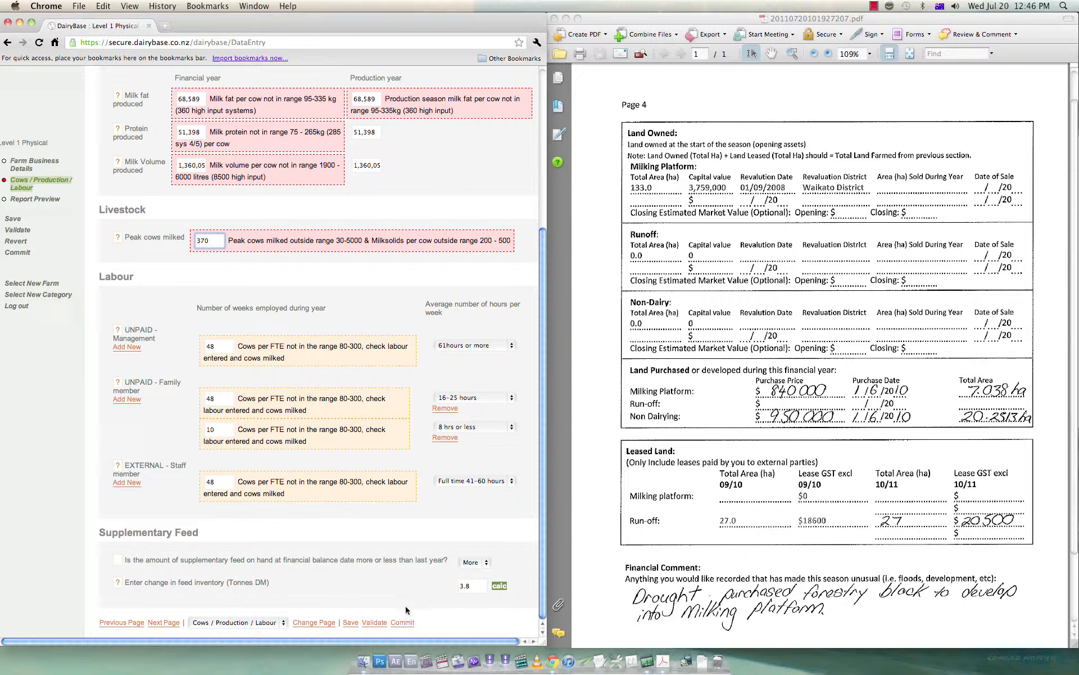
click(373, 622)
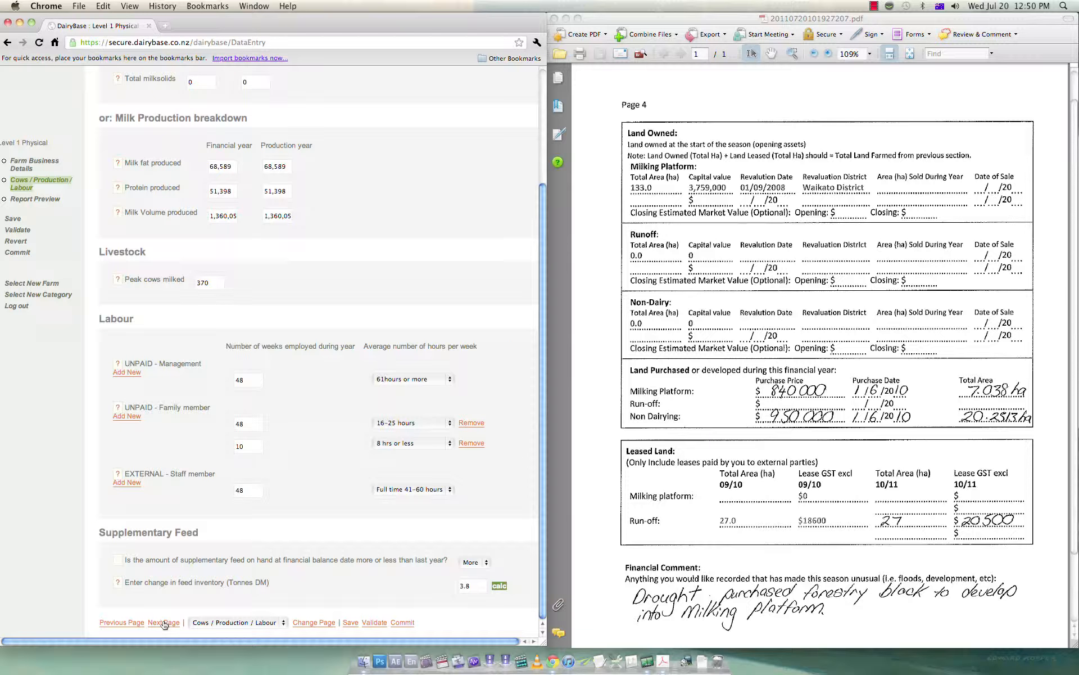
- Open the Level 1 Physical report preview, review its figures and validate it
click(164, 622)
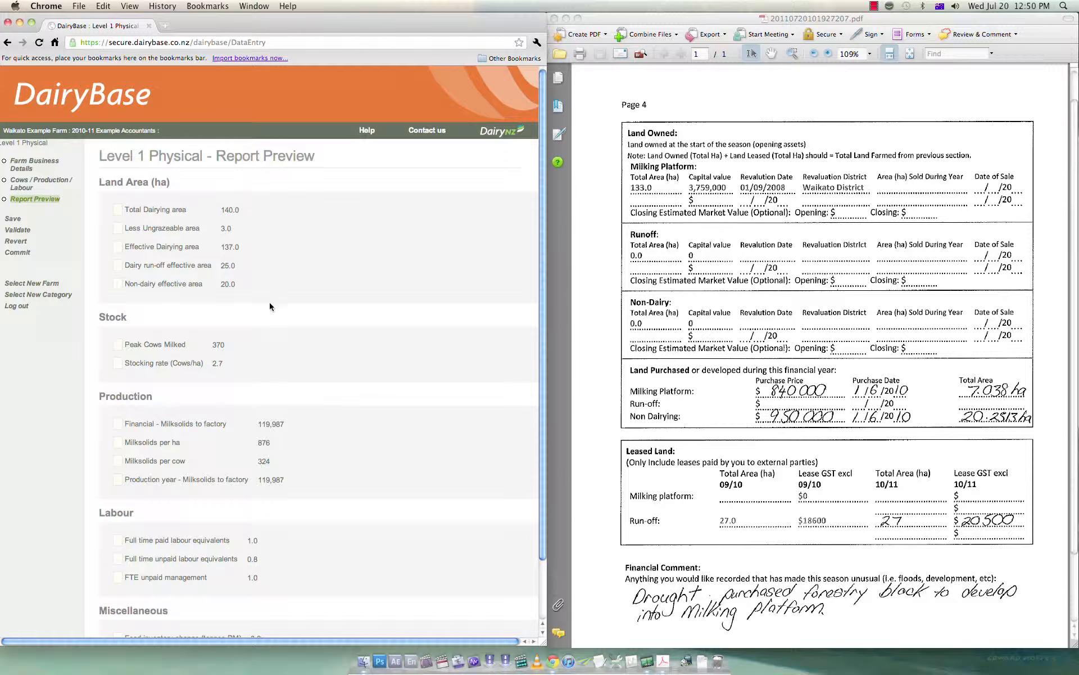
scroll(289, 350, down, 3)
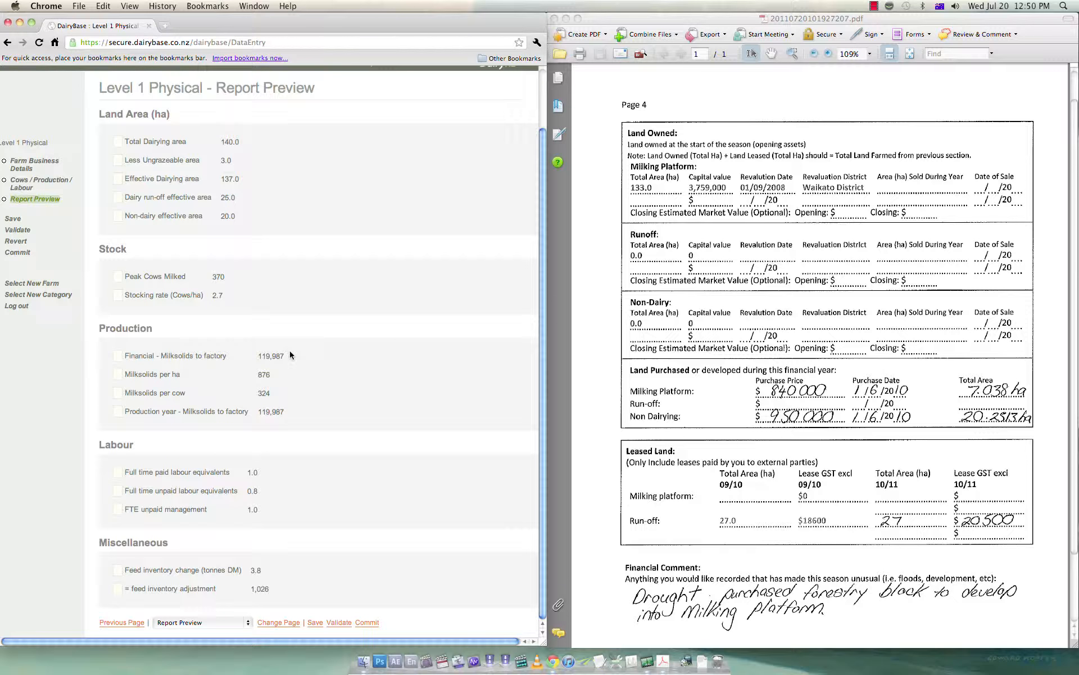
click(340, 622)
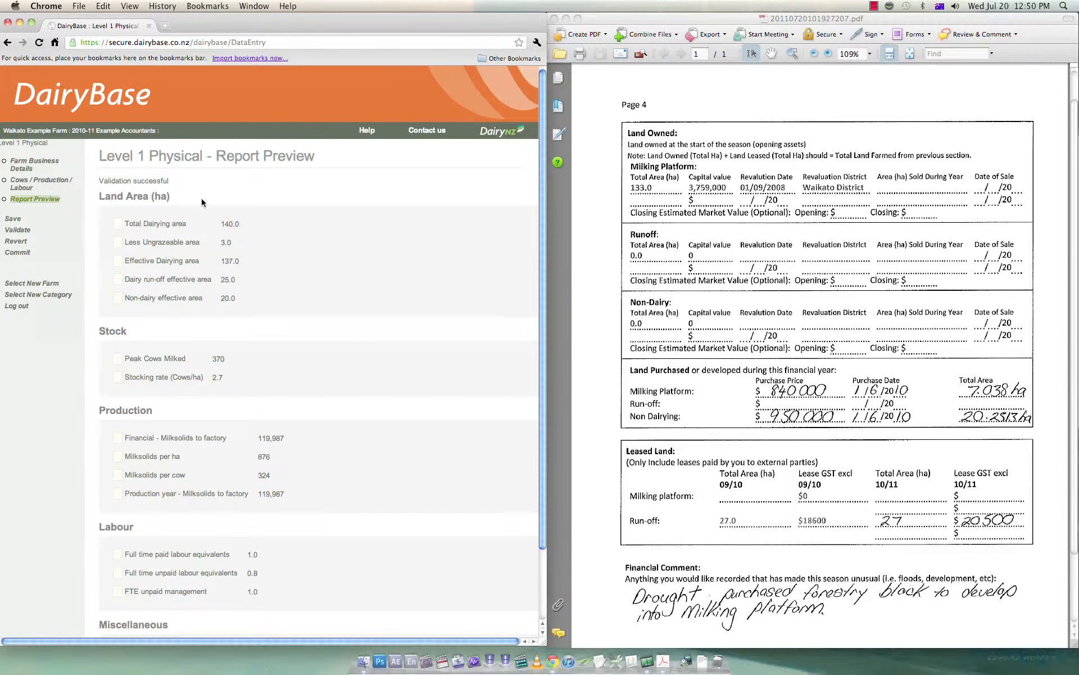
- Commit the Level 1 Physical category as Final
scroll(337, 584, down, 3)
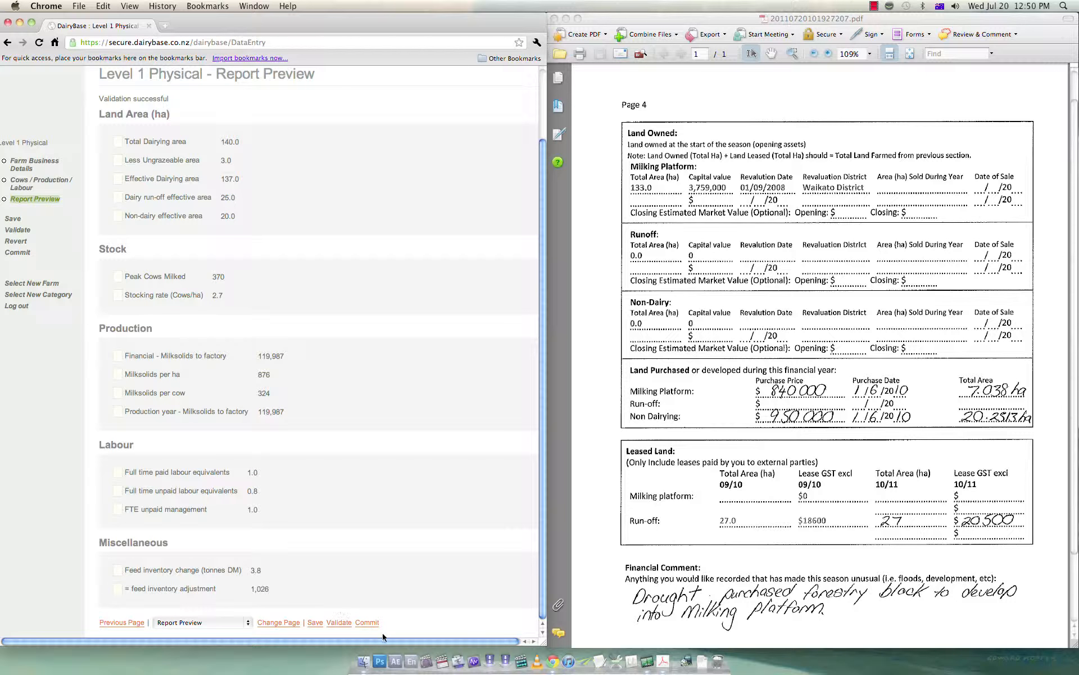
click(369, 622)
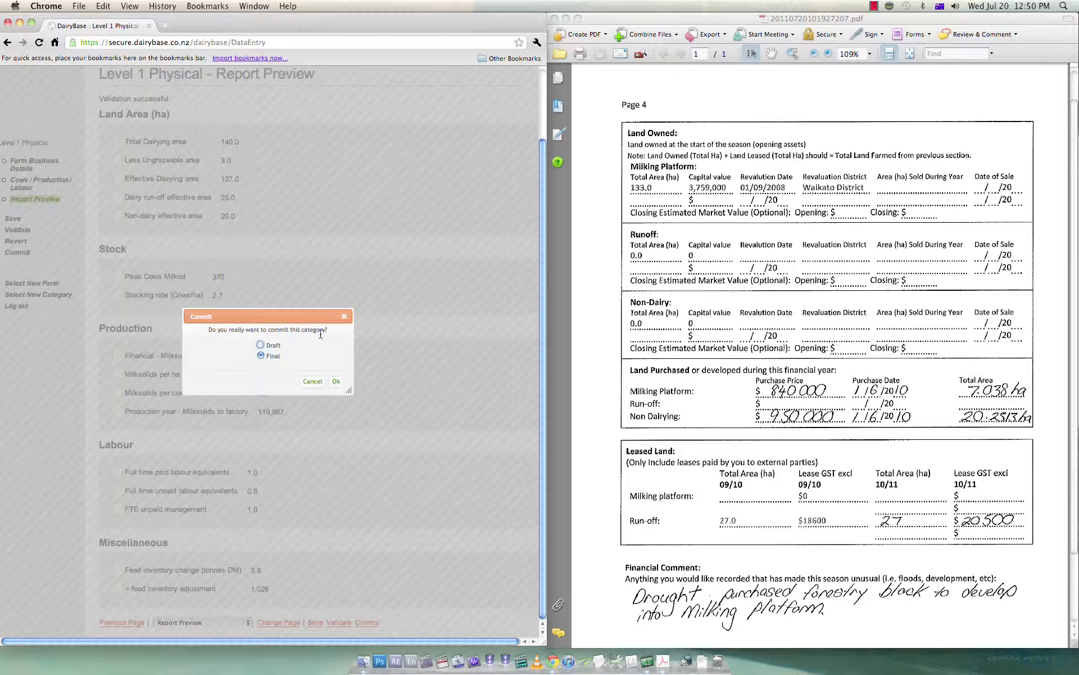
click(261, 345)
click(261, 356)
click(261, 357)
click(335, 382)
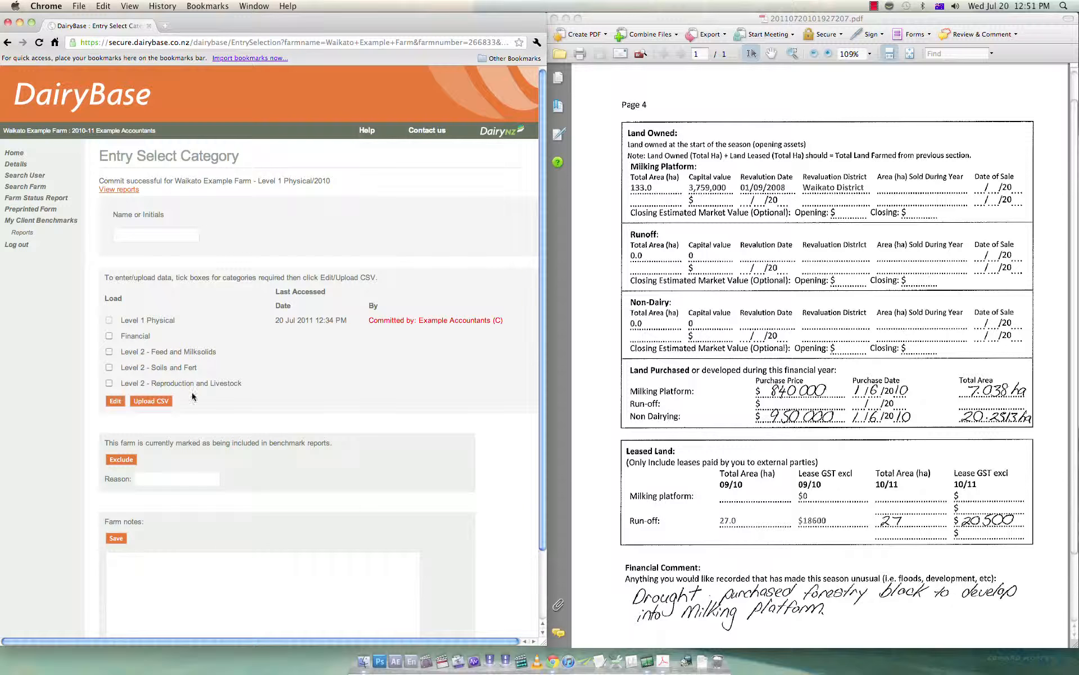
scroll(353, 419, down, 3)
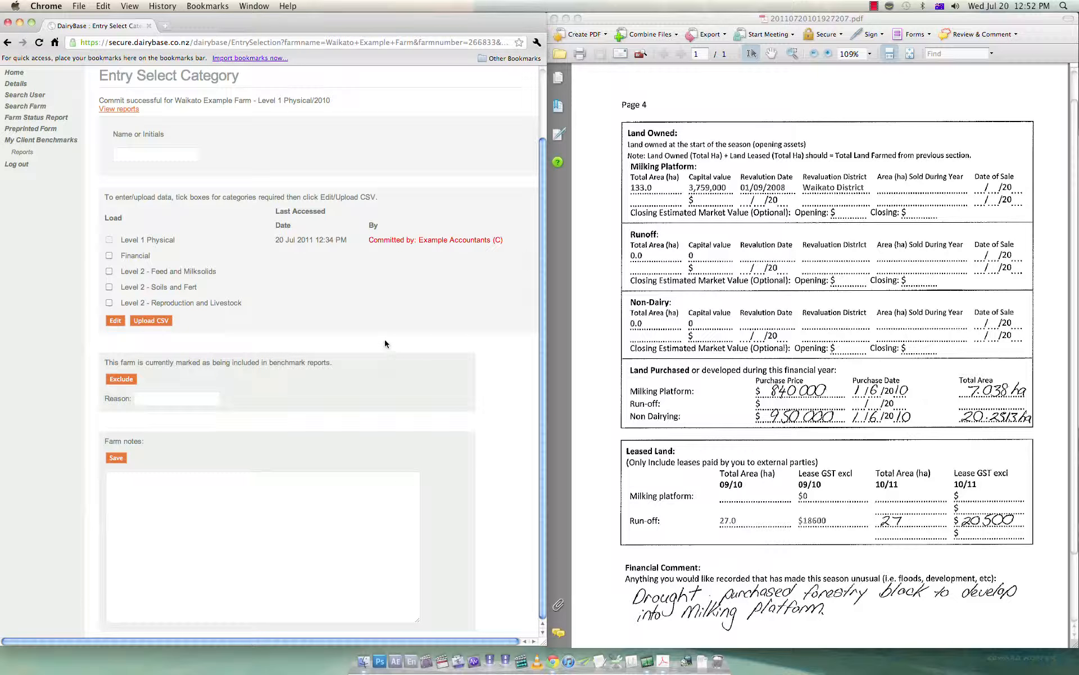